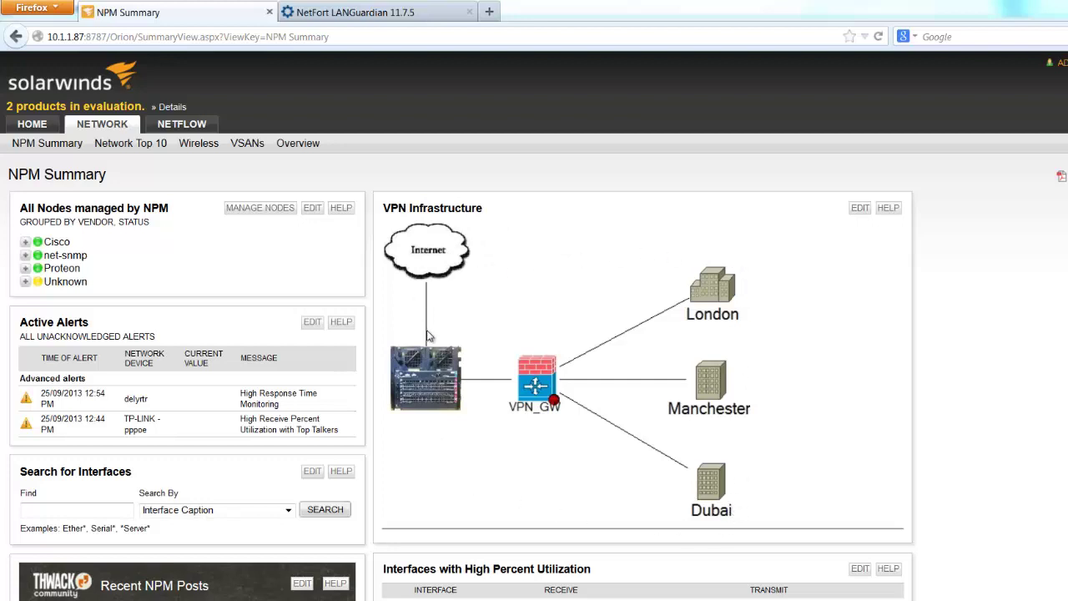
# Step: Switch to the NetFort LANGuardian dashboard
pyautogui.moveTo(427, 382)
pyautogui.moveTo(435, 256)
pyautogui.moveTo(176, 134)
pyautogui.click(389, 13)
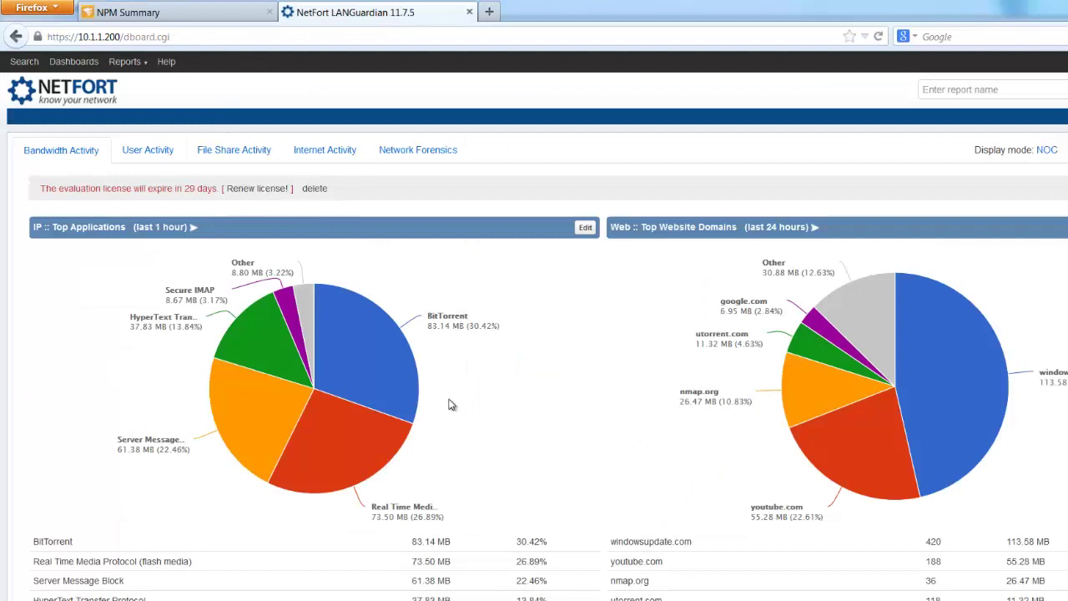
# Step: Return to the NPM Summary and open the Manchester branch office from the VPN map
pyautogui.click(197, 12)
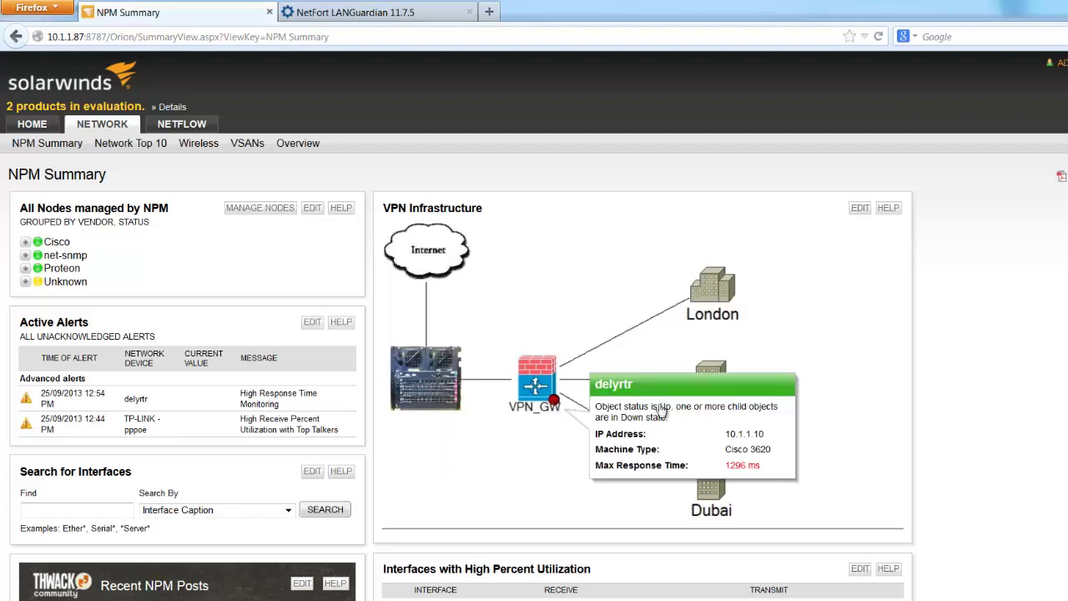
pyautogui.moveTo(721, 389)
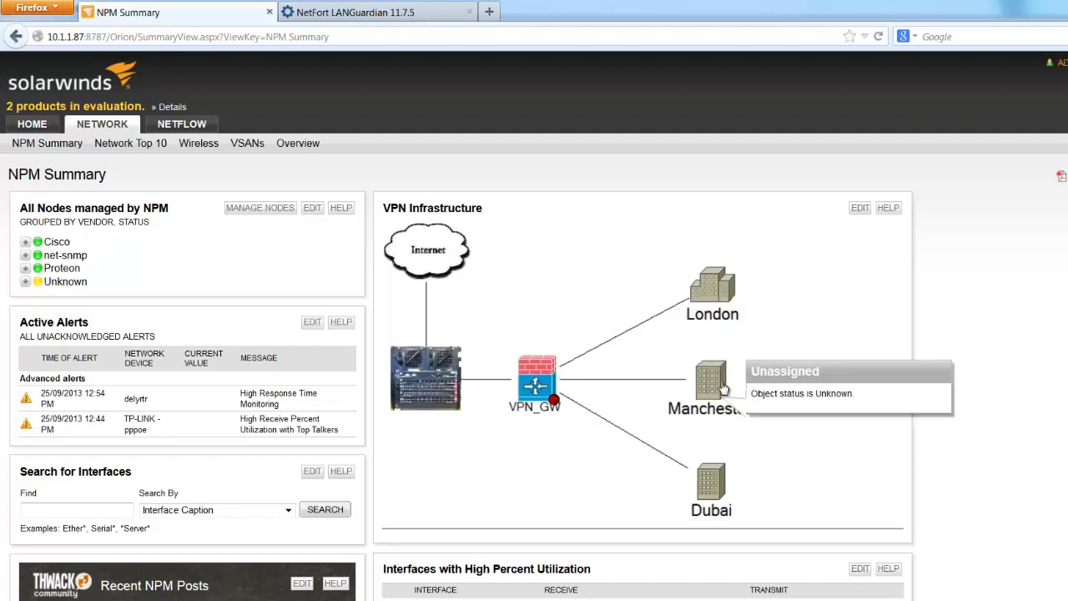
pyautogui.click(696, 391)
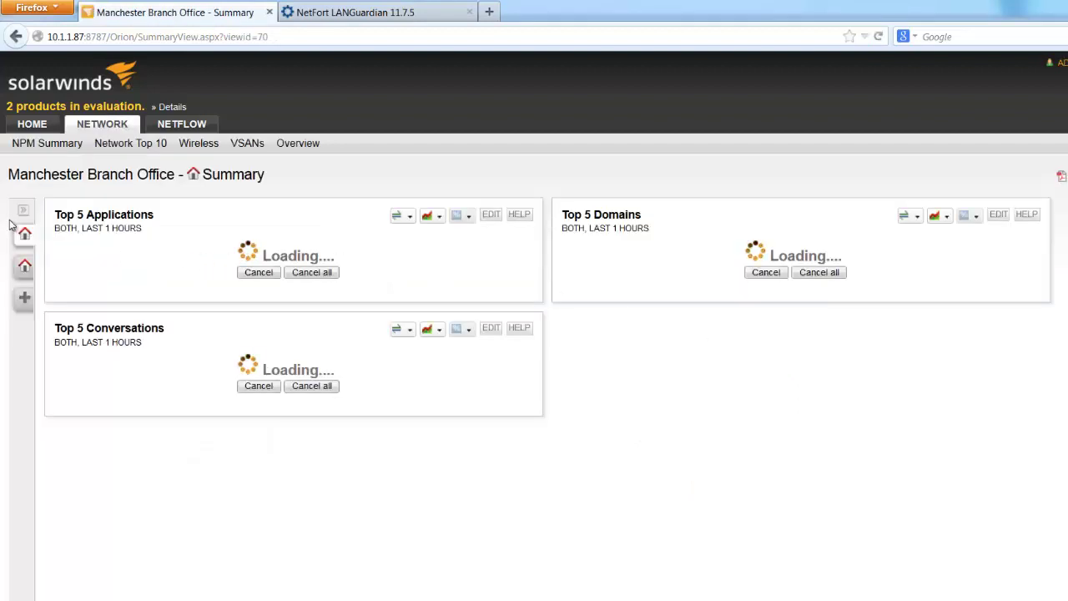
# Step: Expand the Manchester branch's tab list (Summary, DPI Powered By NetFort, Add tab) and scroll the widgets
pyautogui.click(21, 212)
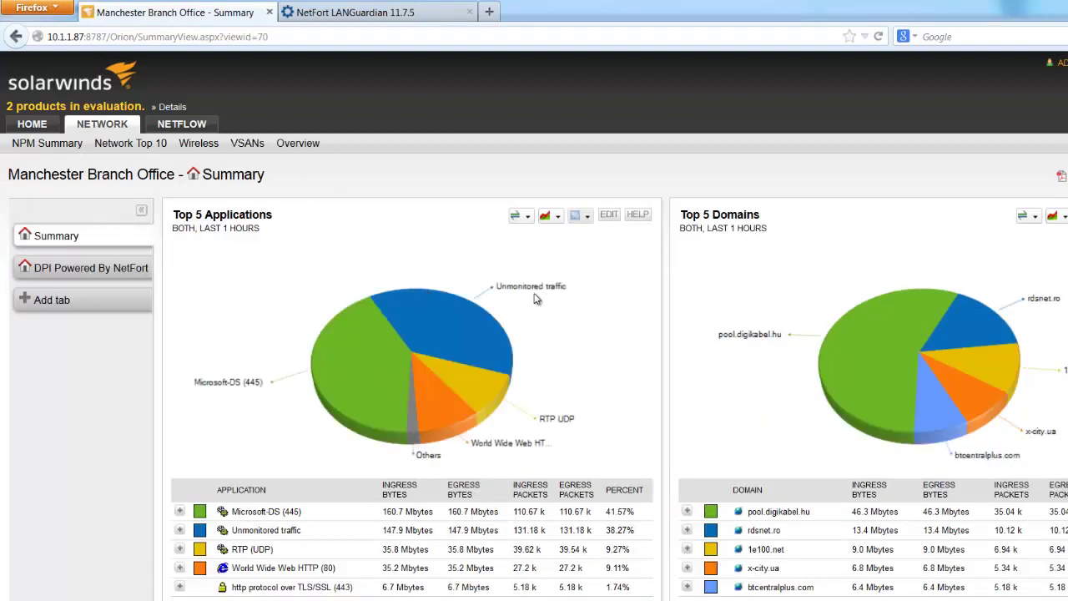
pyautogui.scroll(-3, 535, 300)
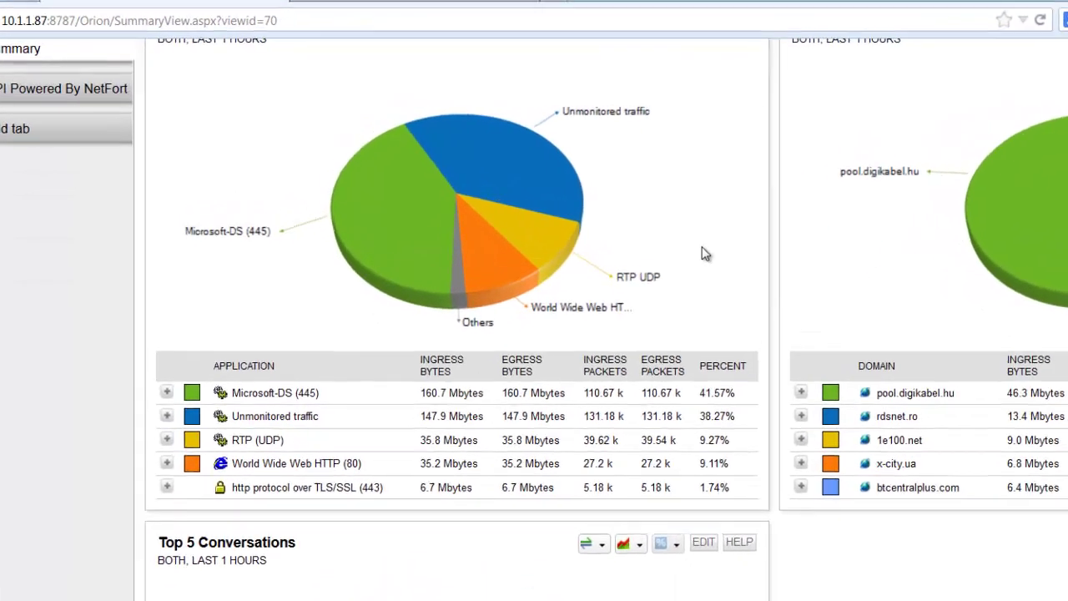
pyautogui.scroll(2, 1043, 471)
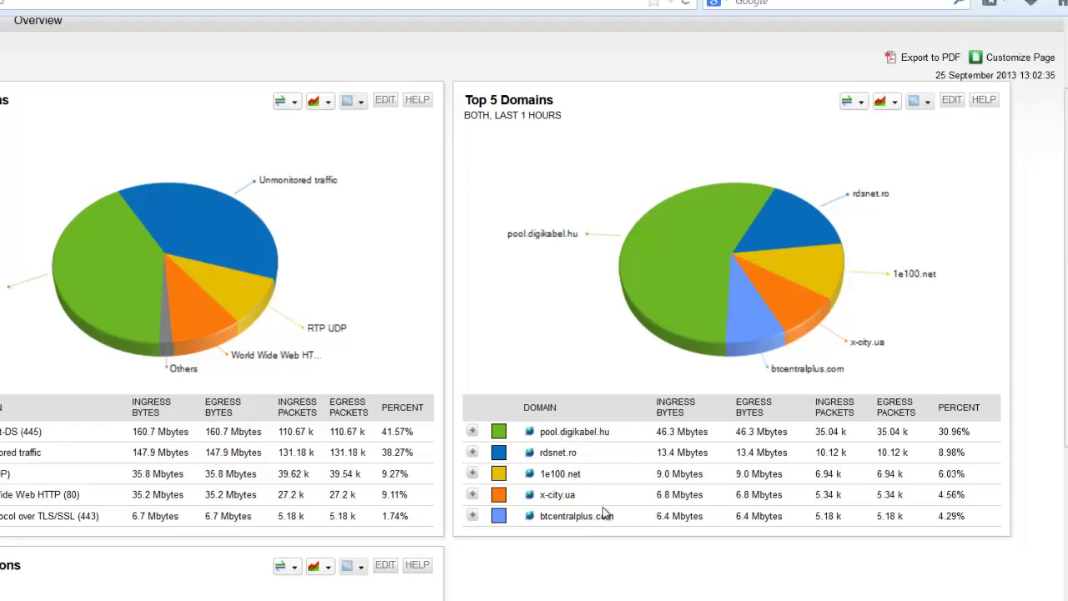
pyautogui.moveTo(620, 522); pyautogui.dragTo(549, 517)
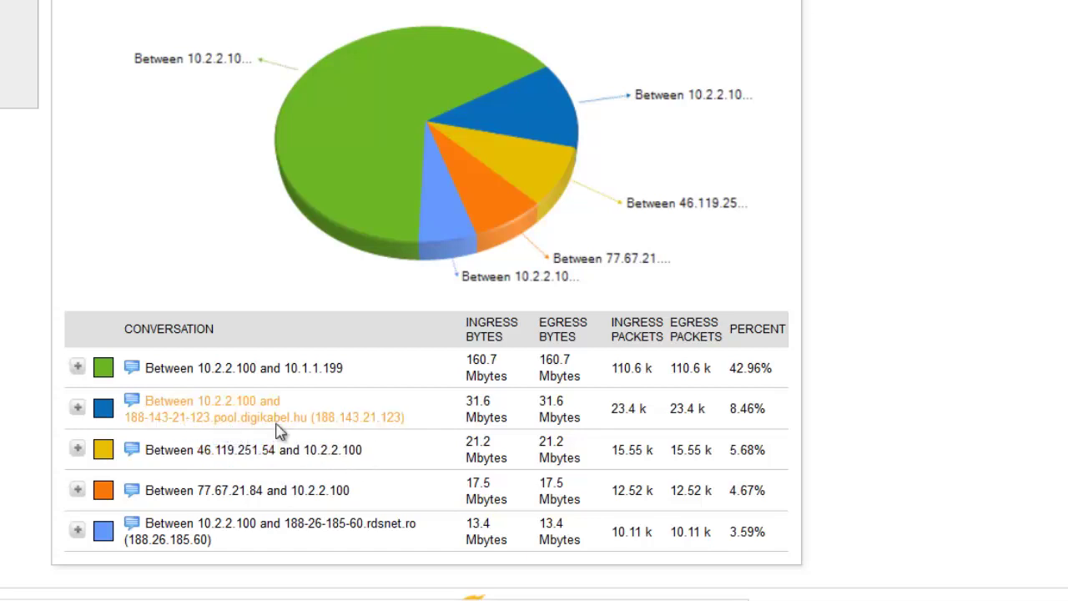
pyautogui.scroll(8, 298, 501)
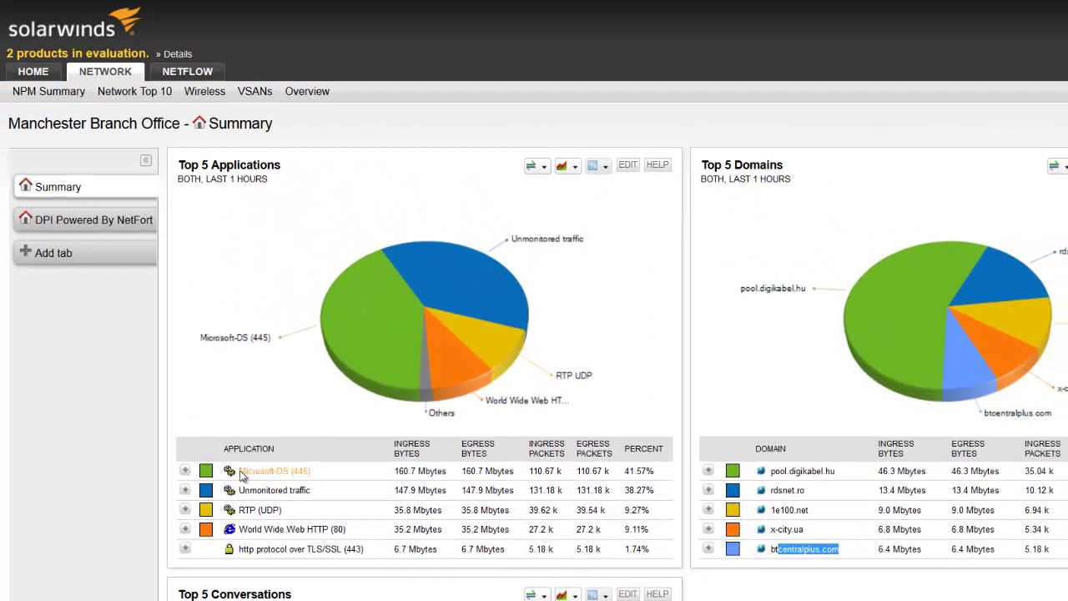
pyautogui.click(185, 470)
pyautogui.click(205, 490)
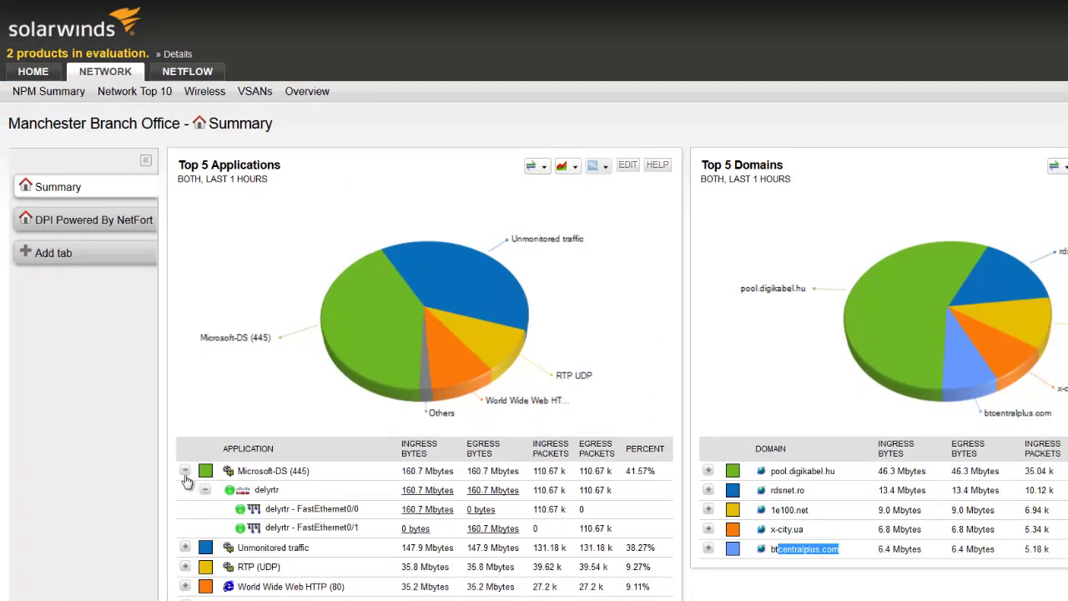
pyautogui.click(185, 472)
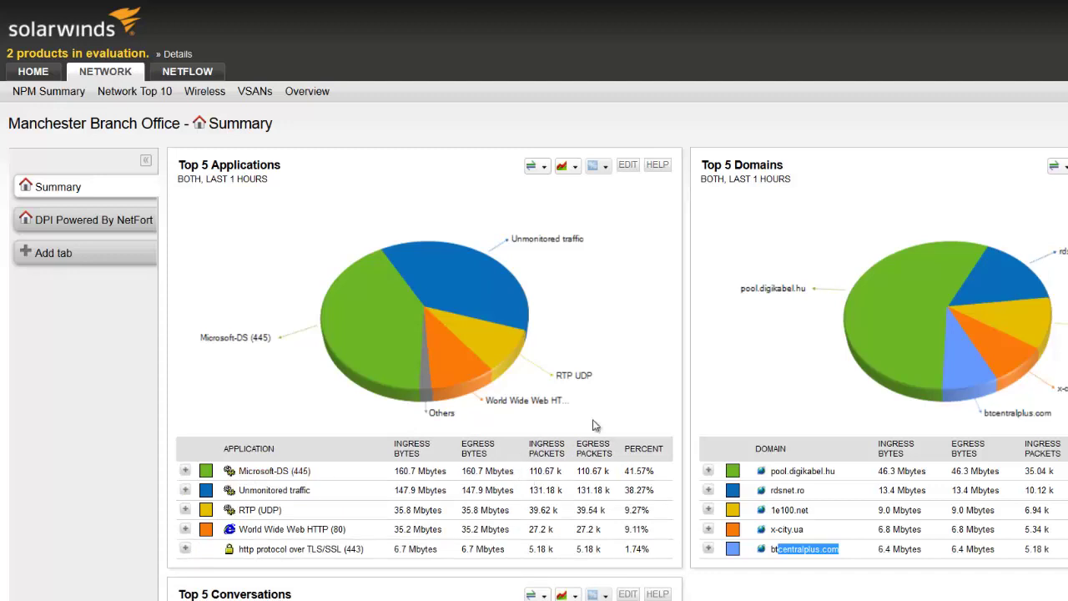
# Step: Open the DPI Powered By NetFort dashboard with the tab sidebar hidden
pyautogui.click(80, 231)
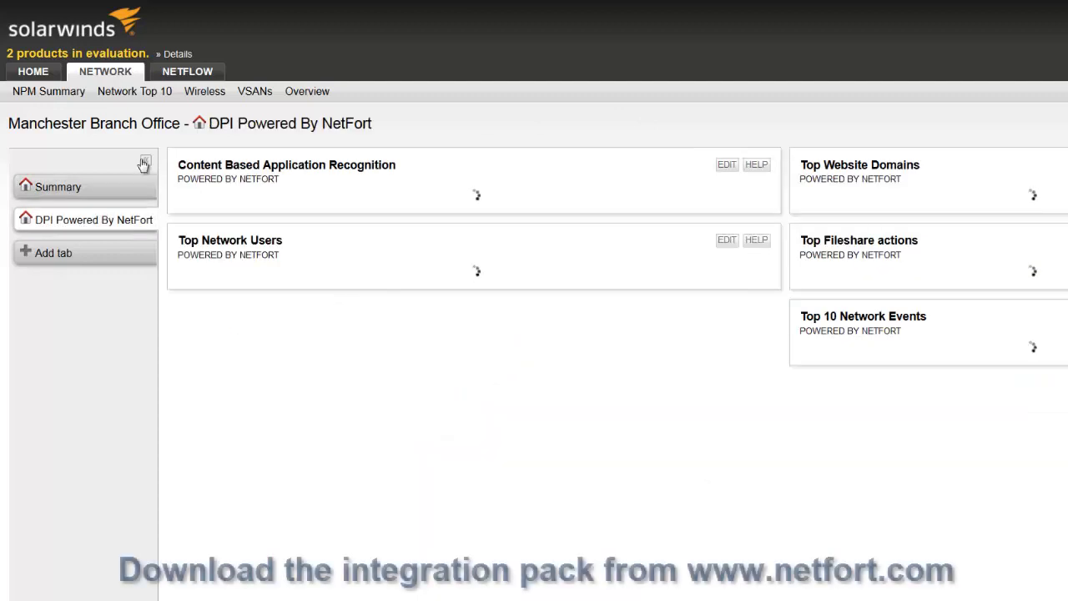
pyautogui.click(147, 162)
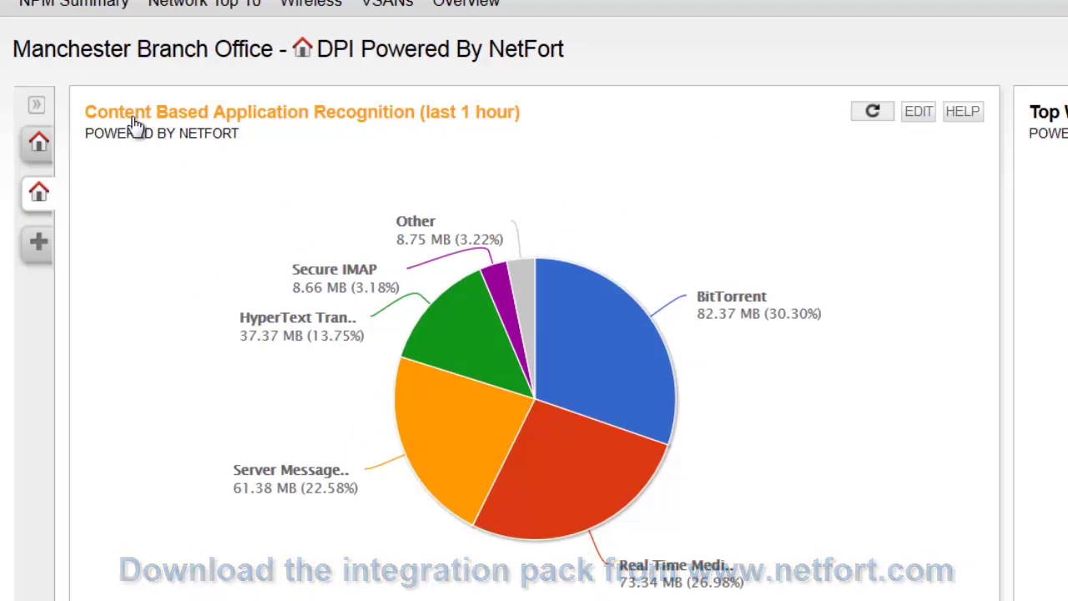
pyautogui.moveTo(438, 292)
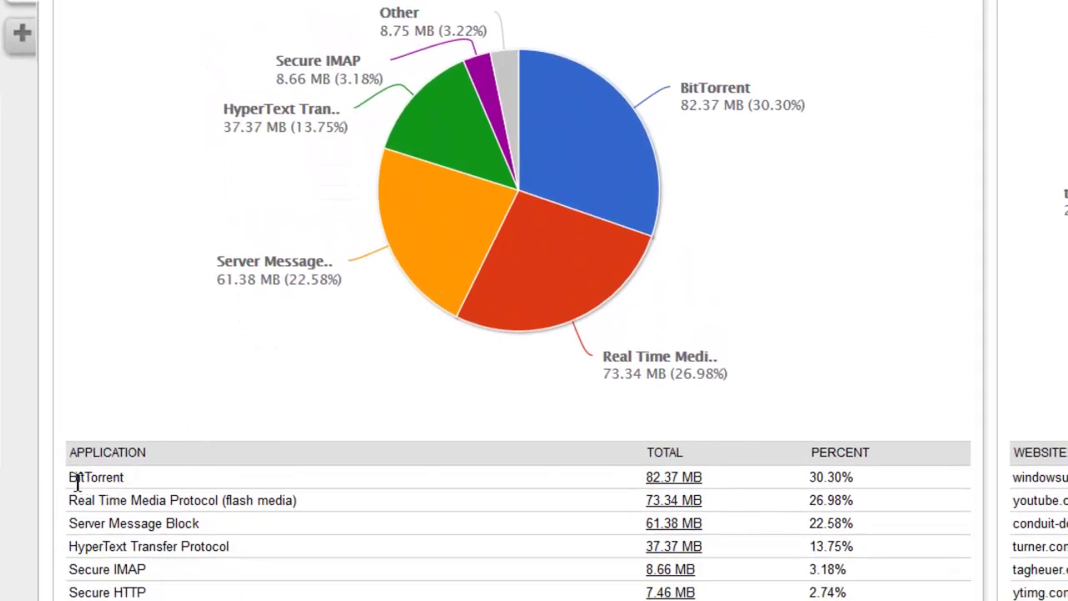
# Step: Highlight BitTorrent, Server Message Block and HyperText Transfer Protocol in the application table
pyautogui.moveTo(72, 482); pyautogui.dragTo(220, 500)
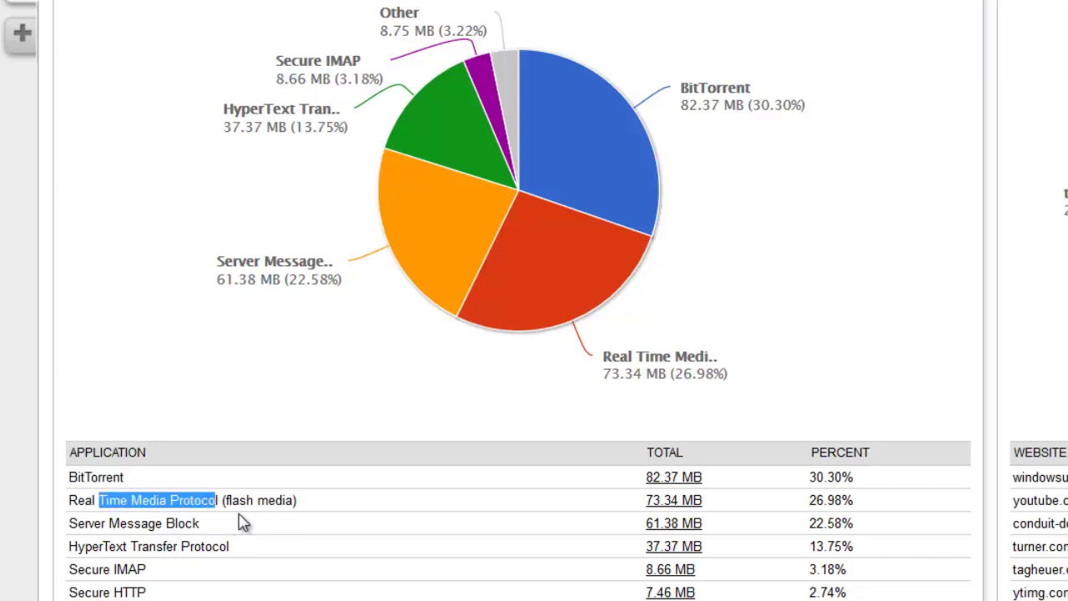
pyautogui.moveTo(207, 530); pyautogui.dragTo(115, 526)
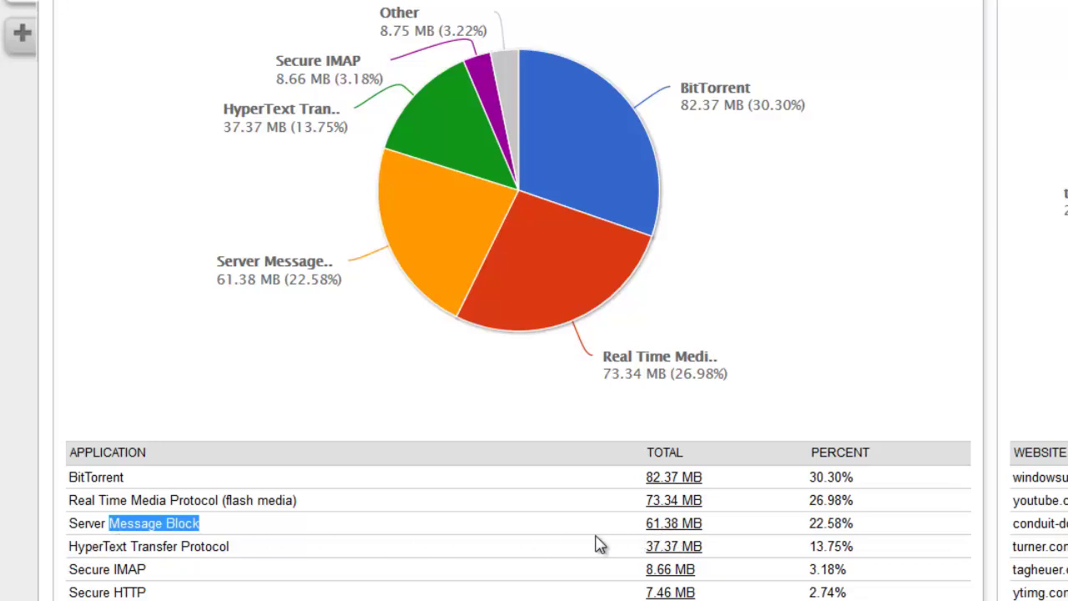
pyautogui.moveTo(286, 558); pyautogui.dragTo(172, 552)
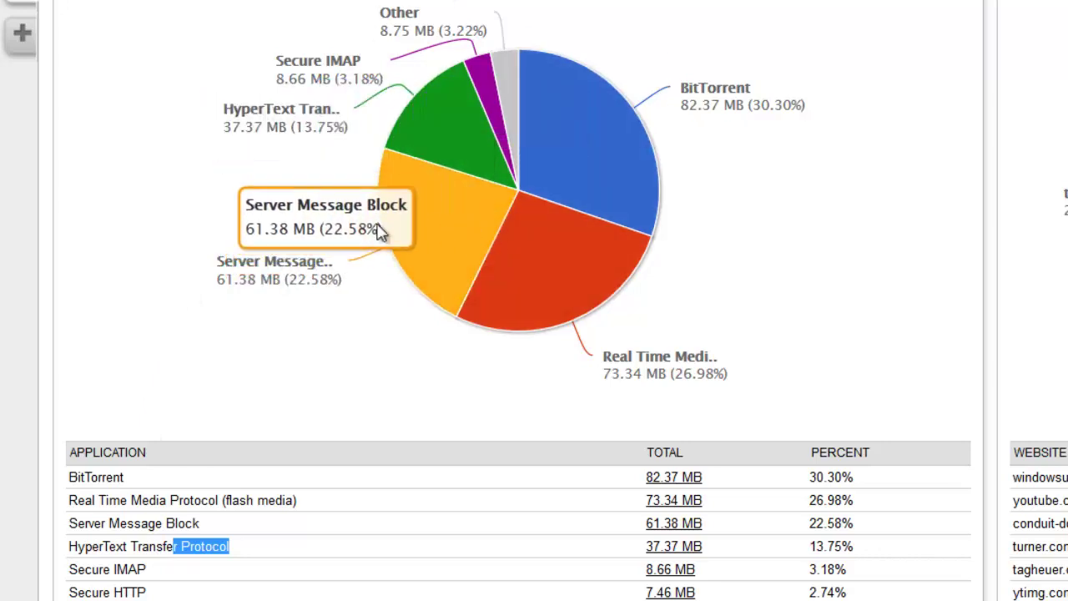
pyautogui.click(435, 251)
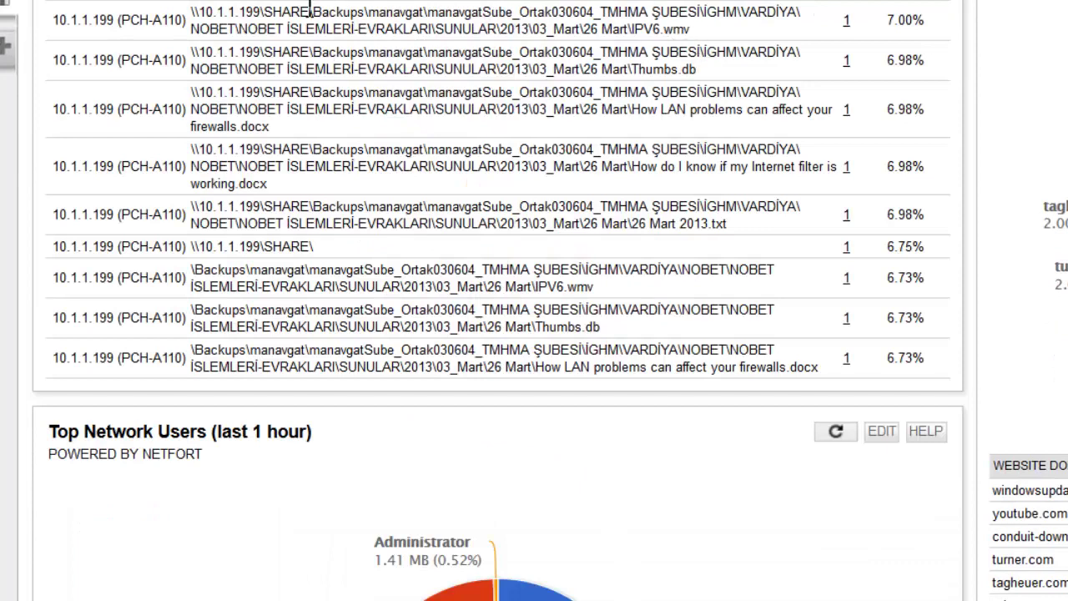
pyautogui.moveTo(215, 14); pyautogui.dragTo(295, 14)
pyautogui.moveTo(401, 12); pyautogui.dragTo(481, 23)
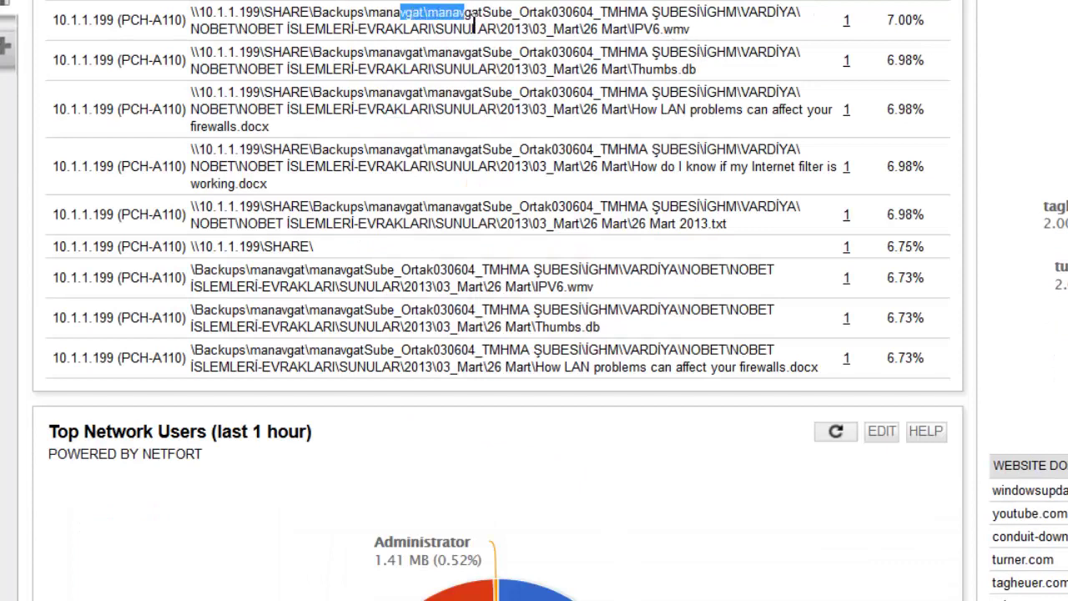
pyautogui.moveTo(623, 29); pyautogui.dragTo(691, 31)
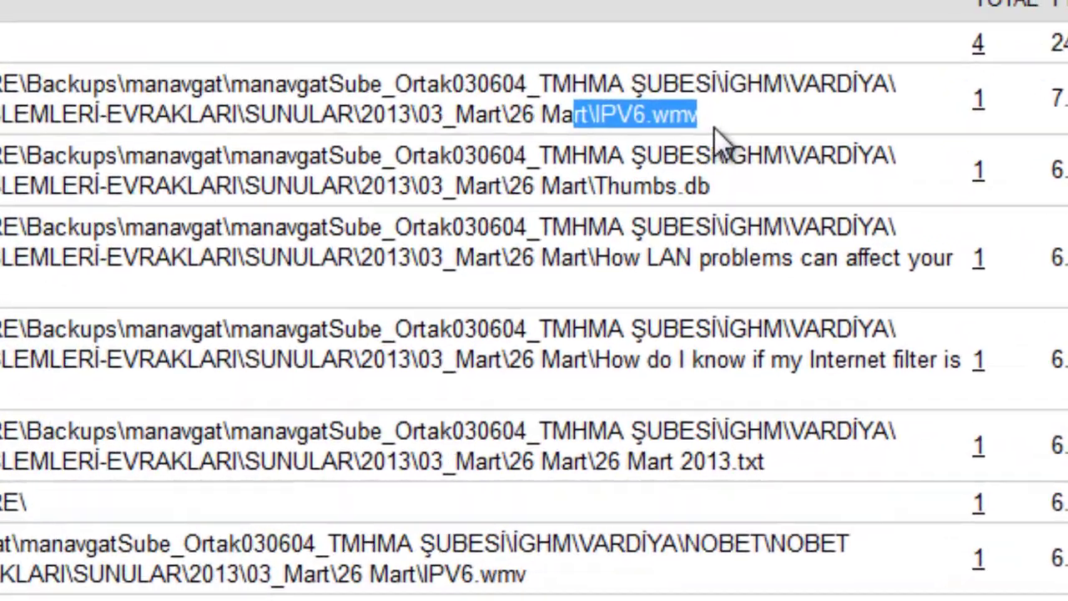
pyautogui.click(710, 125)
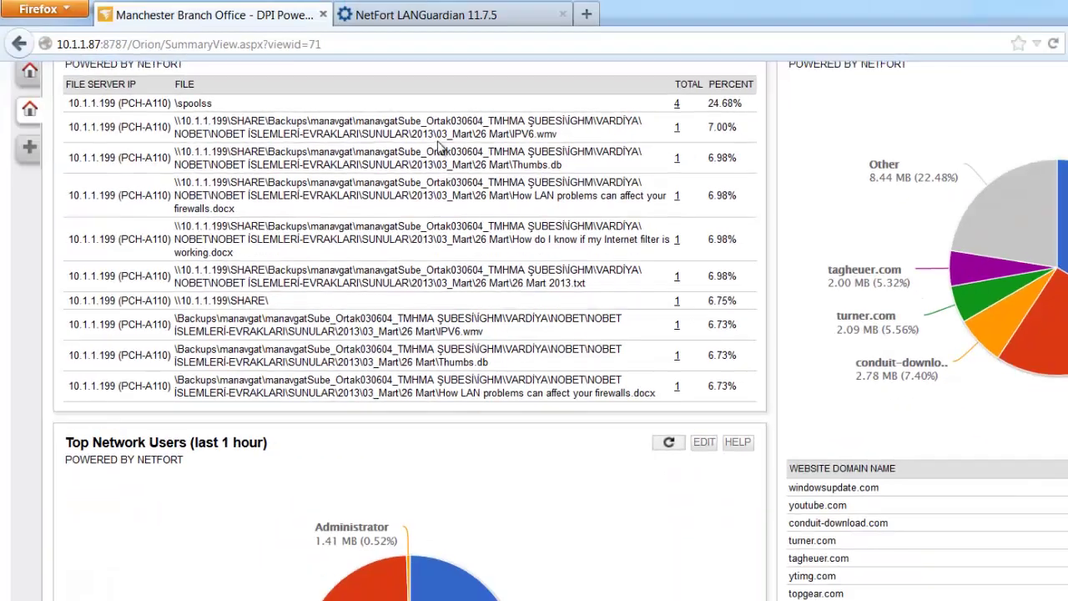
# Step: Refresh the Search by Filename results
pyautogui.scroll(3, 538, 175)
pyautogui.click(670, 258)
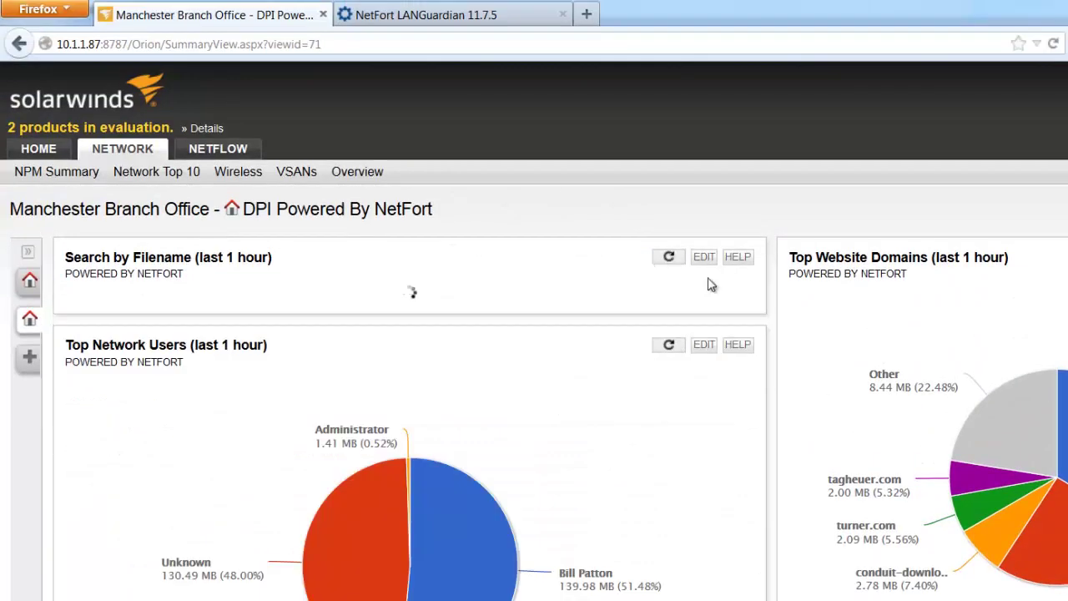
# Step: Highlight windowsupdate.com, youtube.com, topgear.com and conduit-download.com in Top Website Domains
pyautogui.moveTo(1025, 329)
pyautogui.scroll(-2, 981, 292)
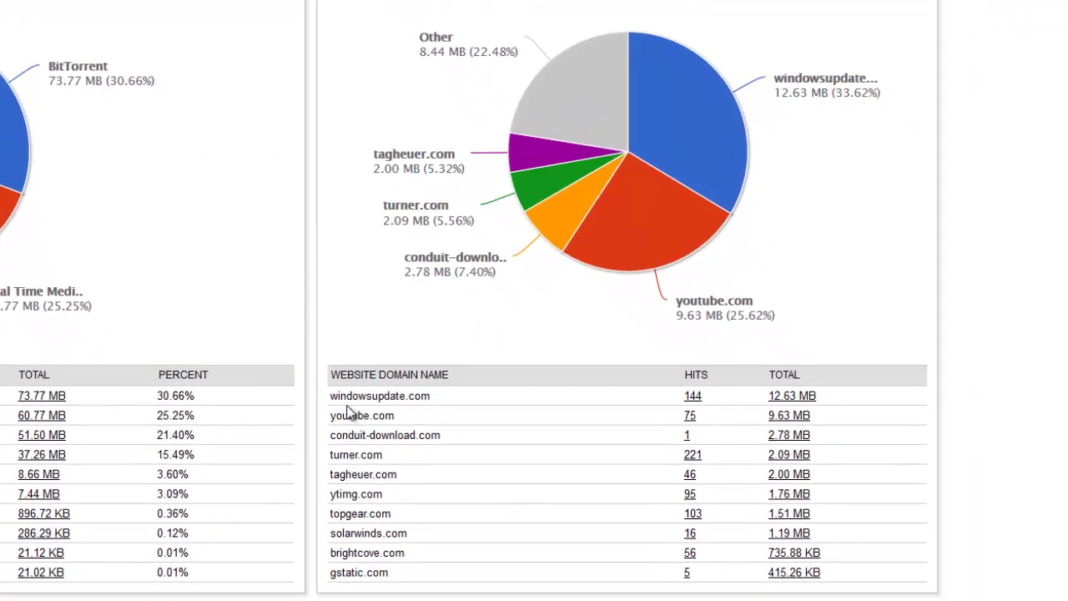
pyautogui.moveTo(337, 397); pyautogui.dragTo(409, 399)
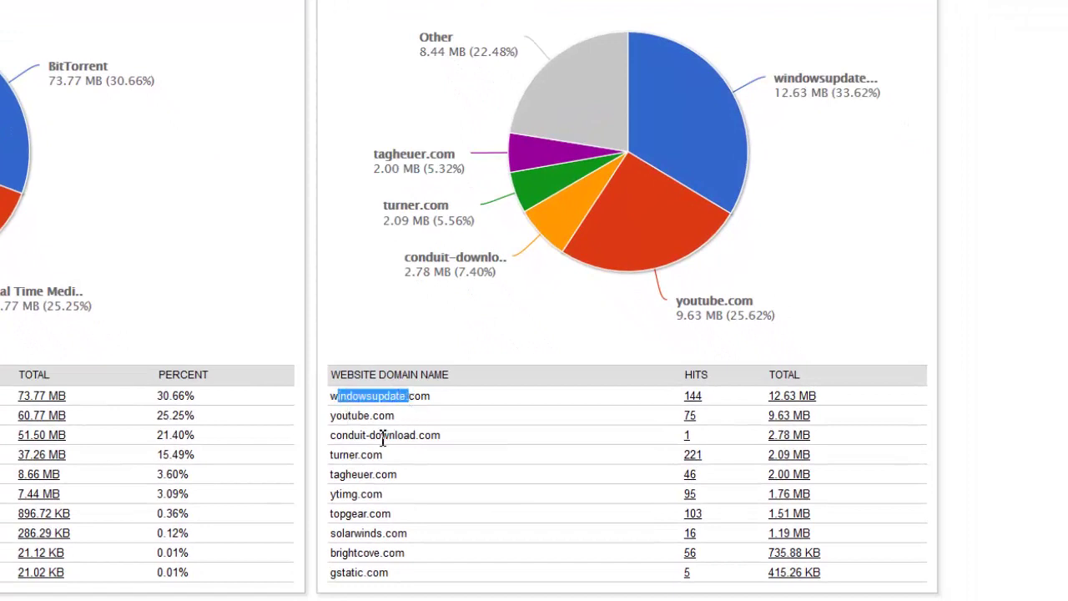
pyautogui.moveTo(345, 421); pyautogui.dragTo(388, 422)
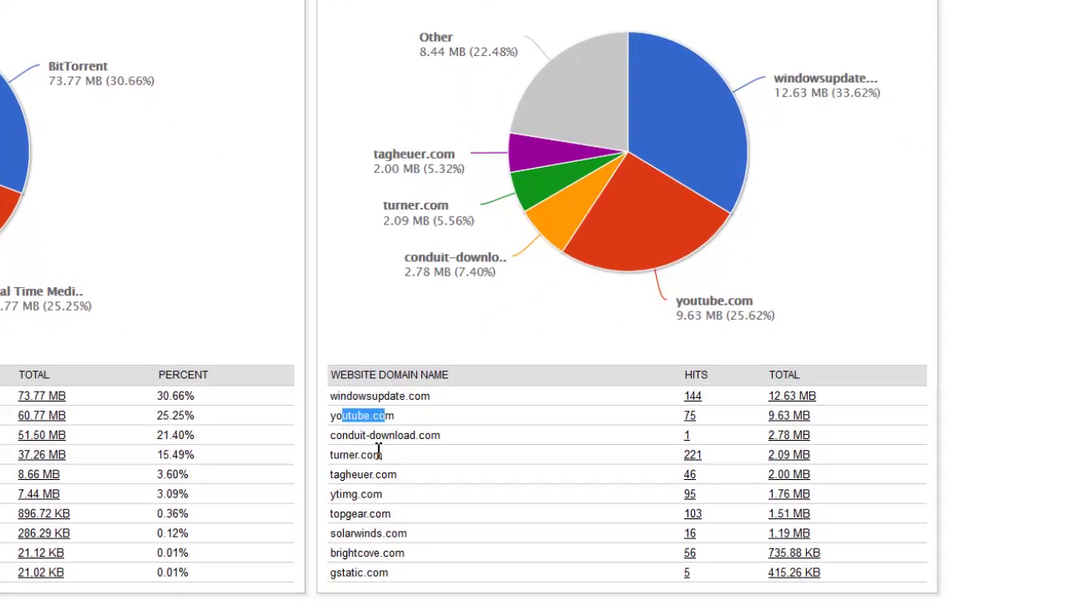
pyautogui.moveTo(393, 513); pyautogui.dragTo(382, 513)
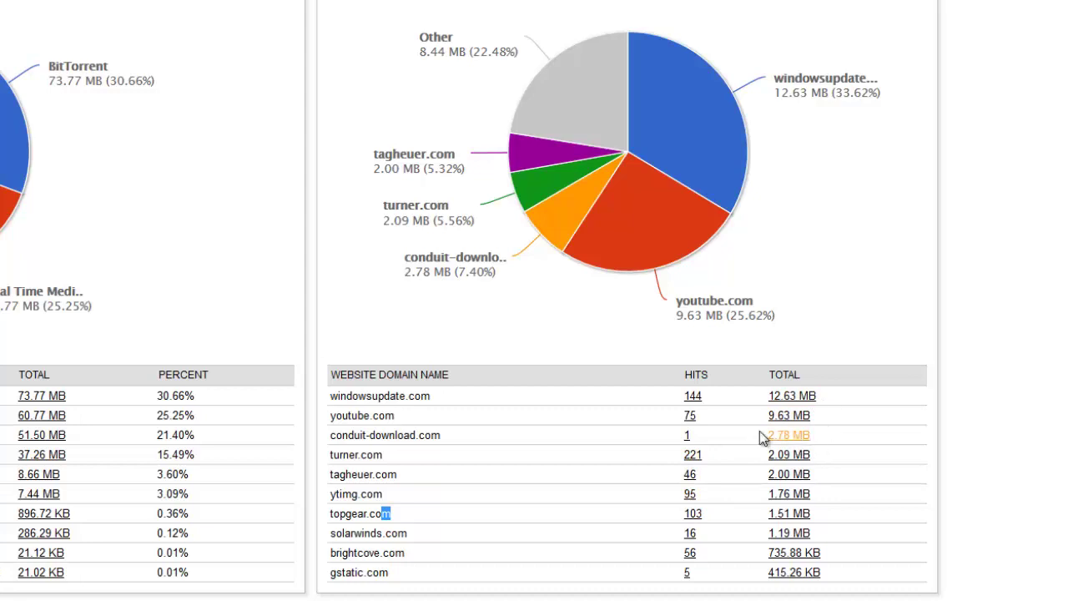
pyautogui.moveTo(431, 395); pyautogui.dragTo(339, 396)
pyautogui.doubleClick(361, 416)
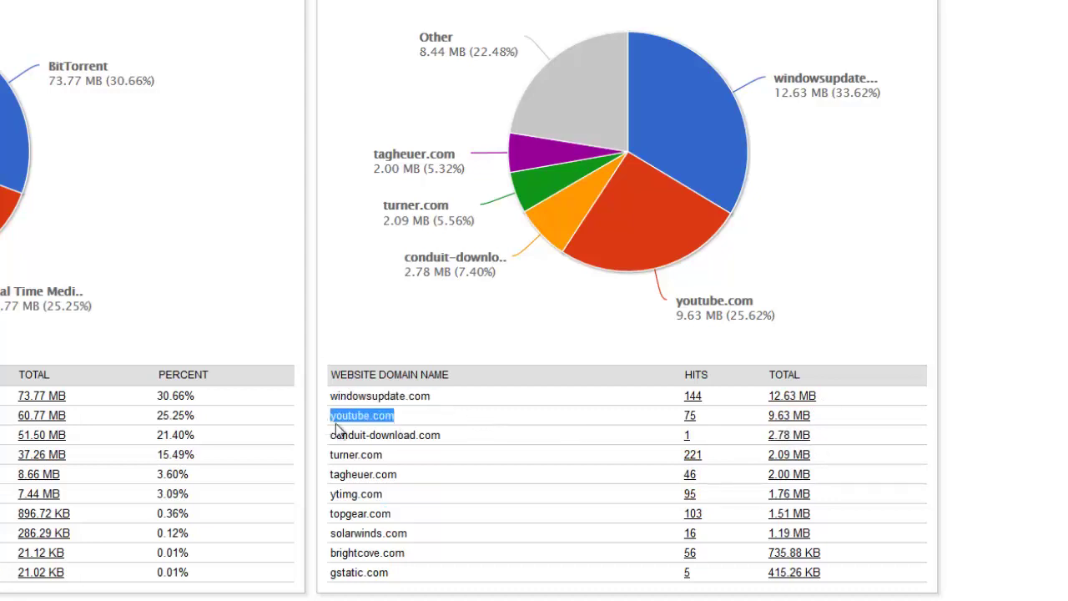
pyautogui.moveTo(445, 434); pyautogui.dragTo(329, 434)
# Step: Note turner.com and the top user's 51.48% share, then open that Finance user's traffic breakdown by service
pyautogui.moveTo(386, 455); pyautogui.dragTo(327, 461)
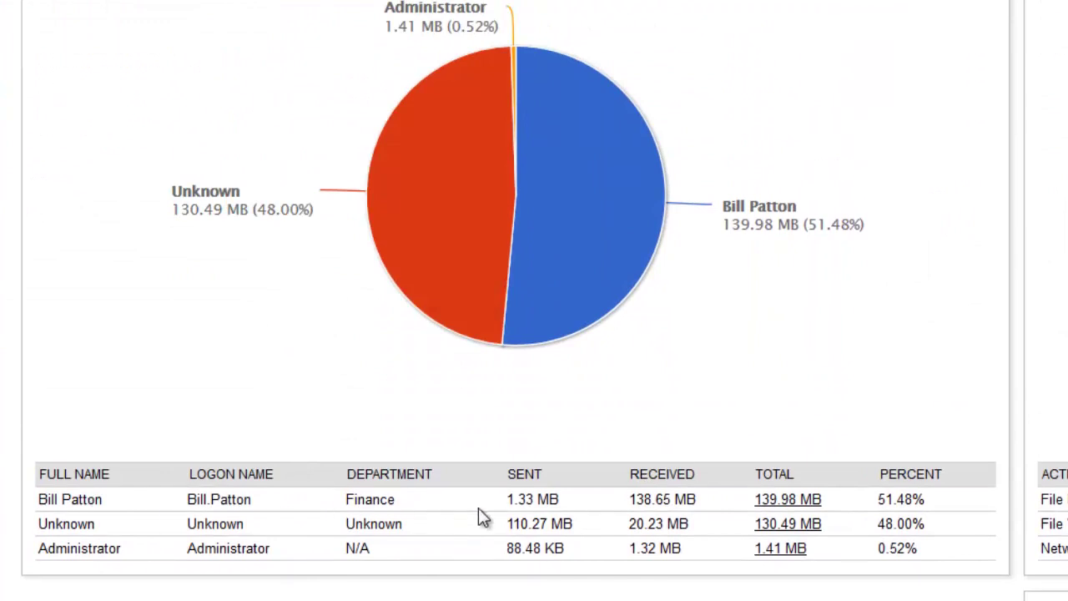
pyautogui.moveTo(923, 500); pyautogui.dragTo(868, 509)
pyautogui.moveTo(622, 192)
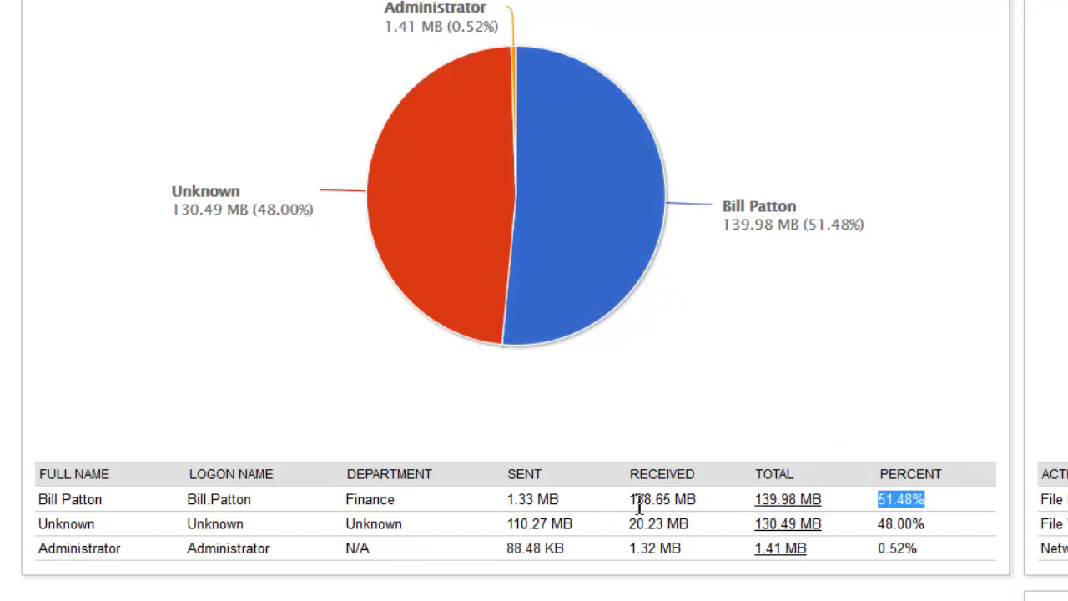
pyautogui.click(785, 500)
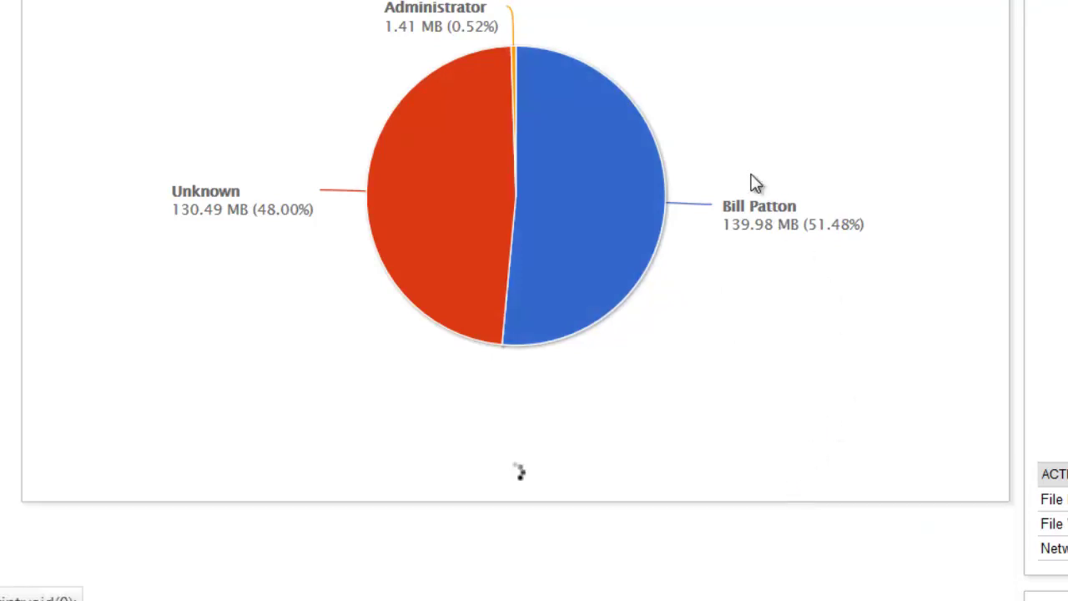
pyautogui.scroll(-3, 734, 180)
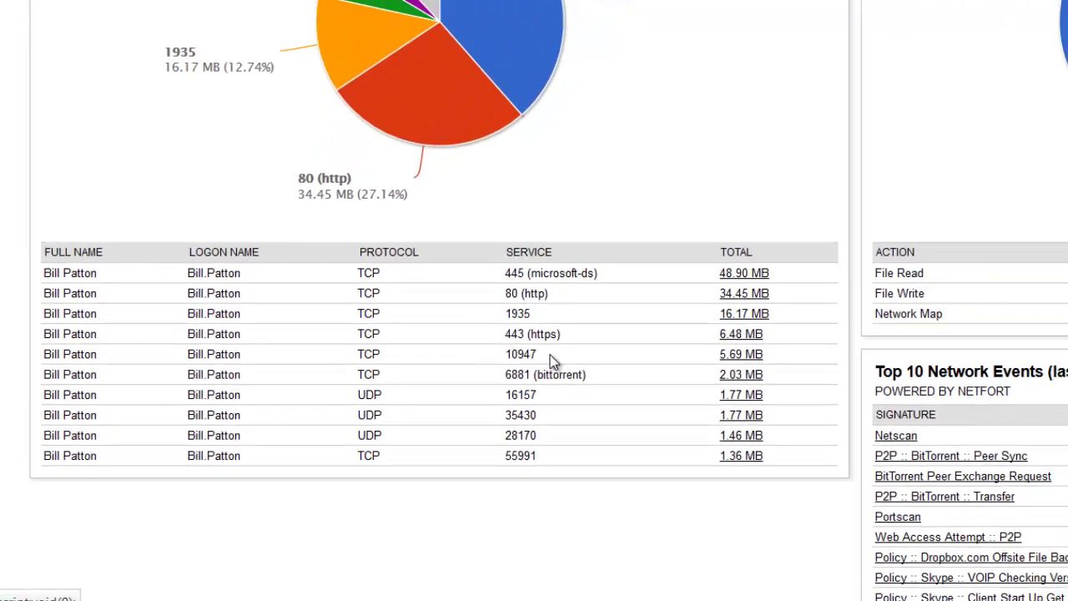
pyautogui.scroll(1, 408, 431)
pyautogui.scroll(-3, 678, 522)
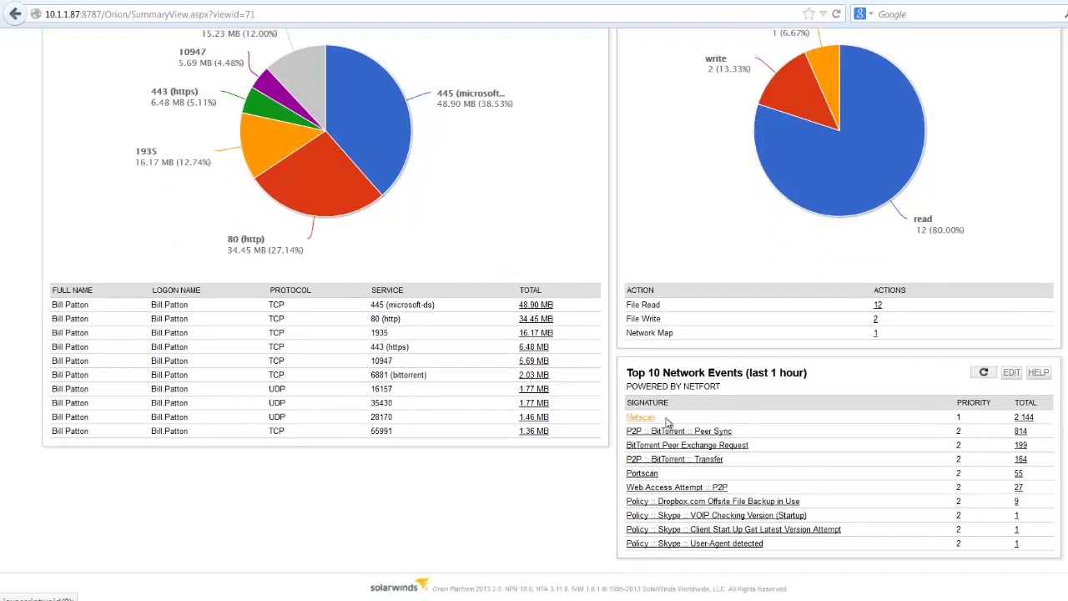
# Step: List the Netscan events with source IP, port, protocol, IP range and time
pyautogui.click(1027, 418)
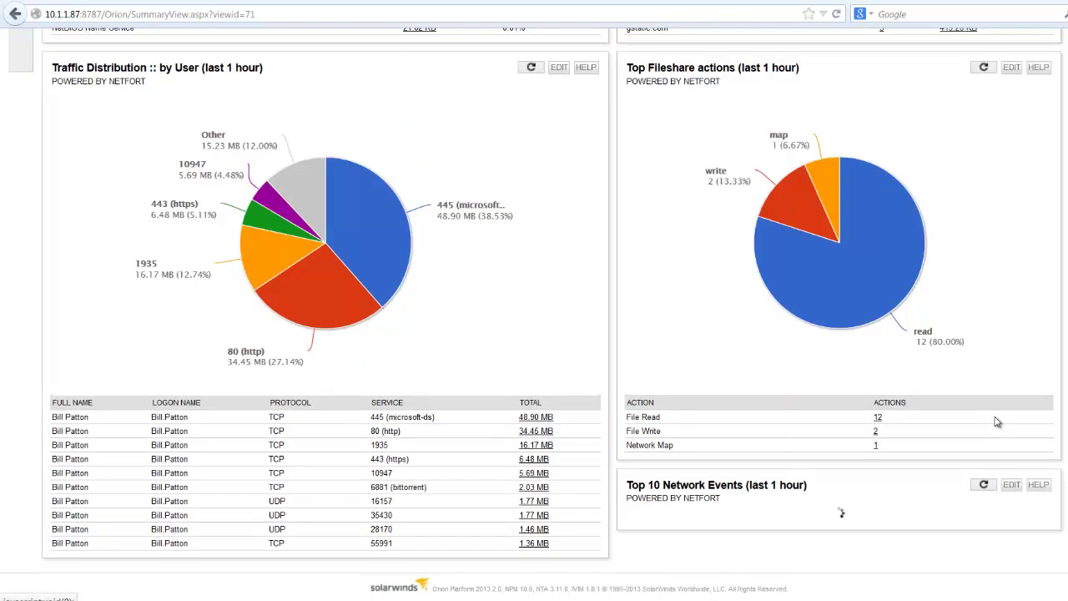
pyautogui.scroll(-3, 853, 446)
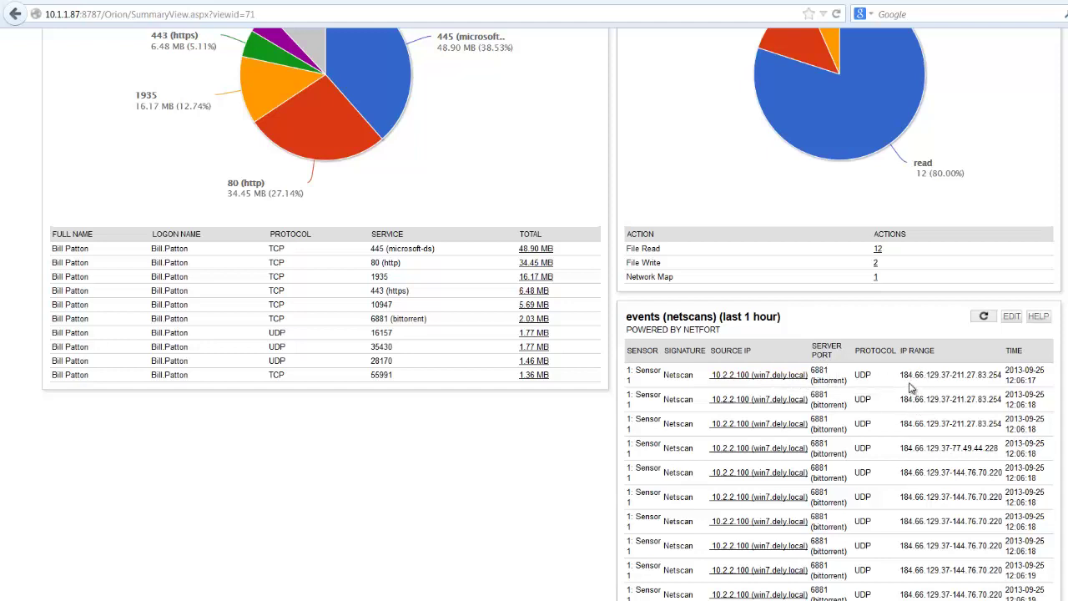
pyautogui.scroll(7, 579, 353)
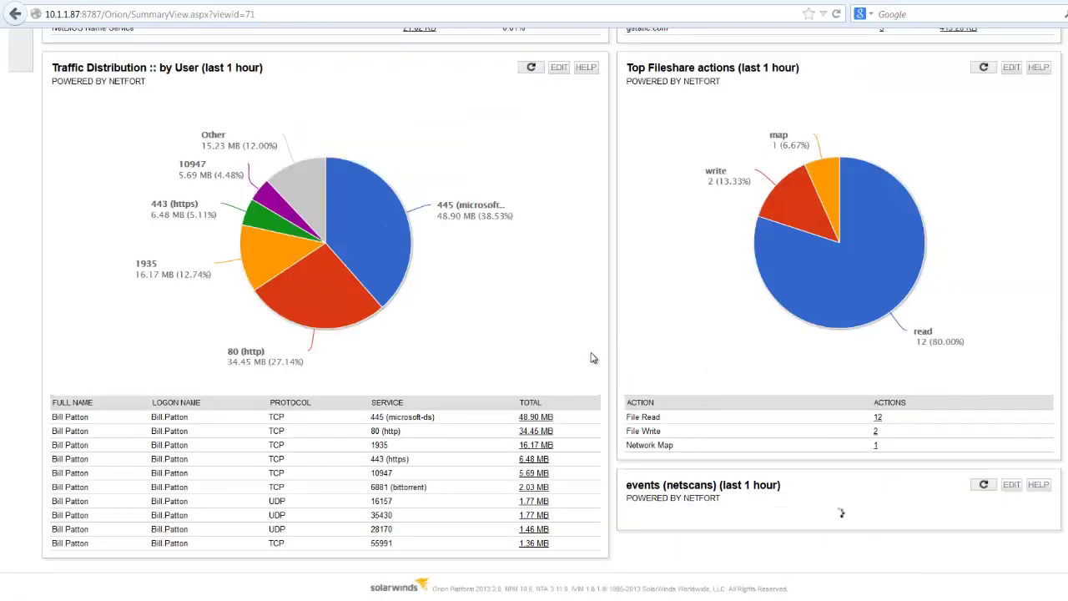
pyautogui.scroll(2, 564, 368)
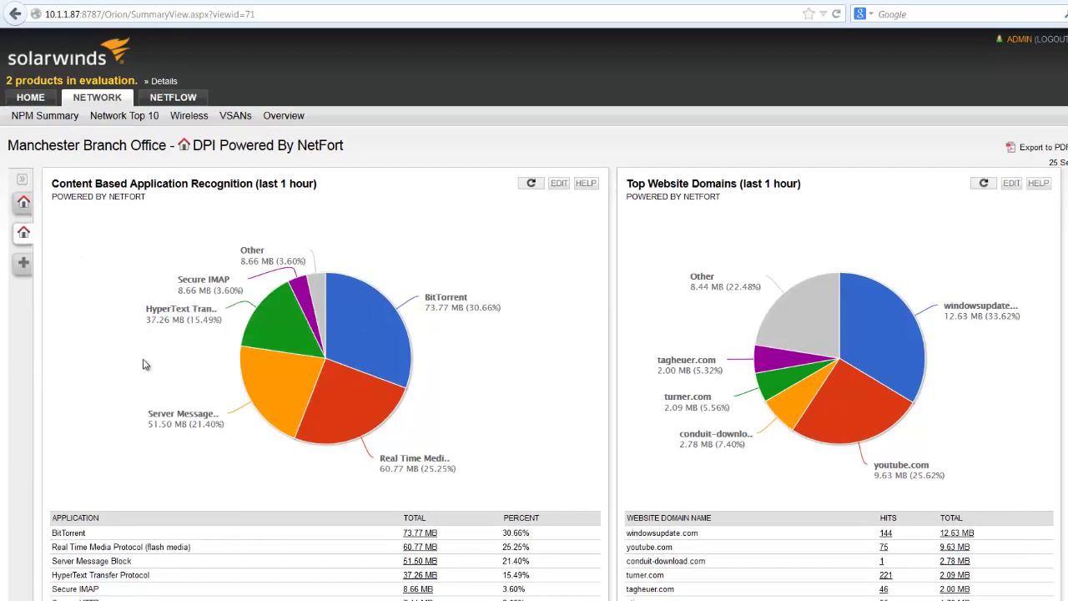
pyautogui.scroll(-2, 145, 367)
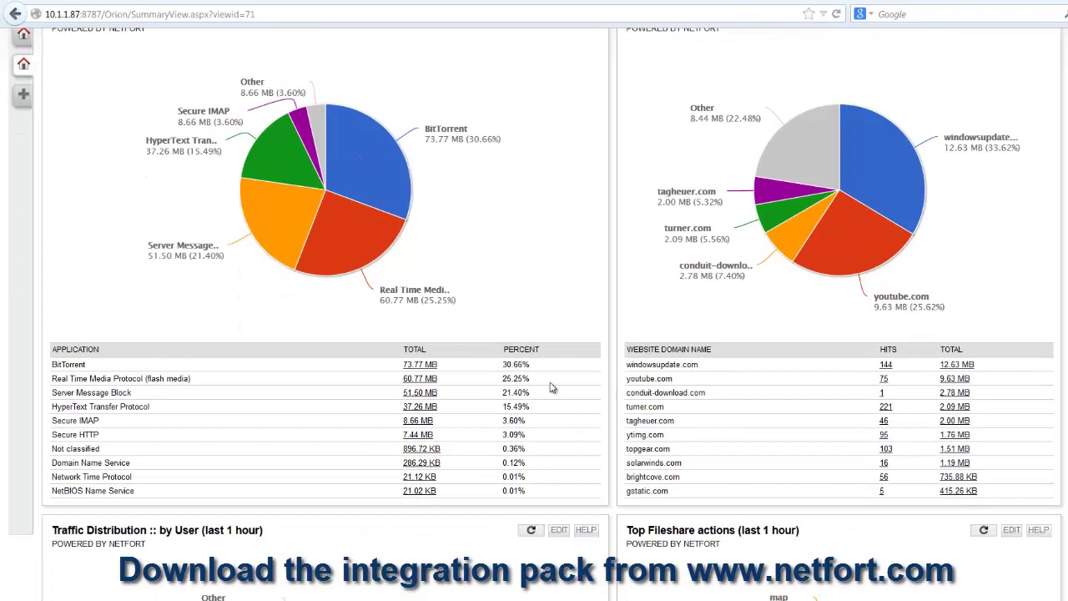
pyautogui.scroll(-2, 526, 417)
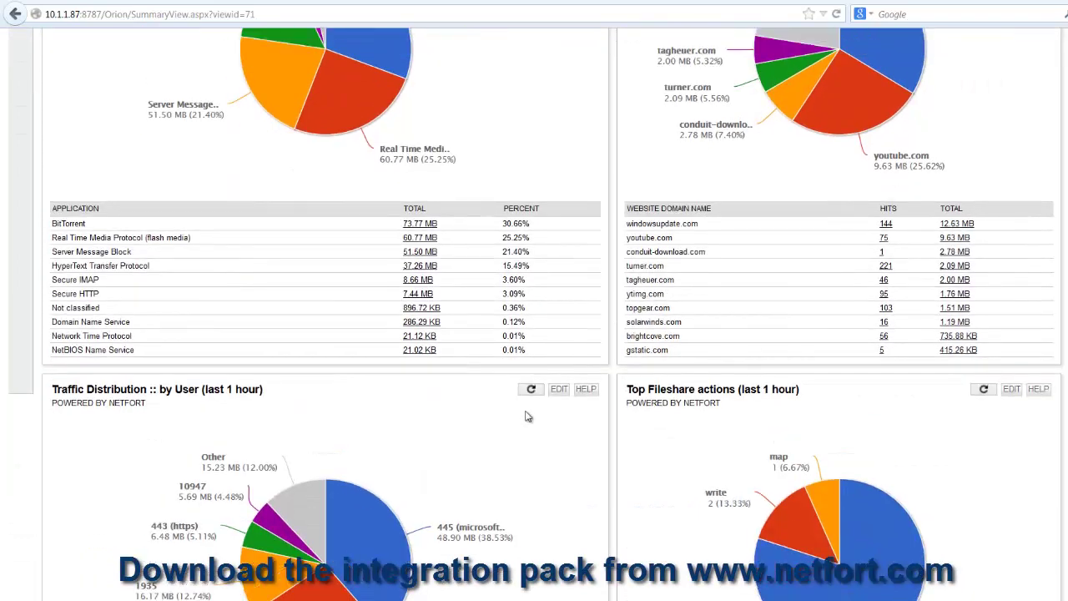
pyautogui.scroll(4, 527, 419)
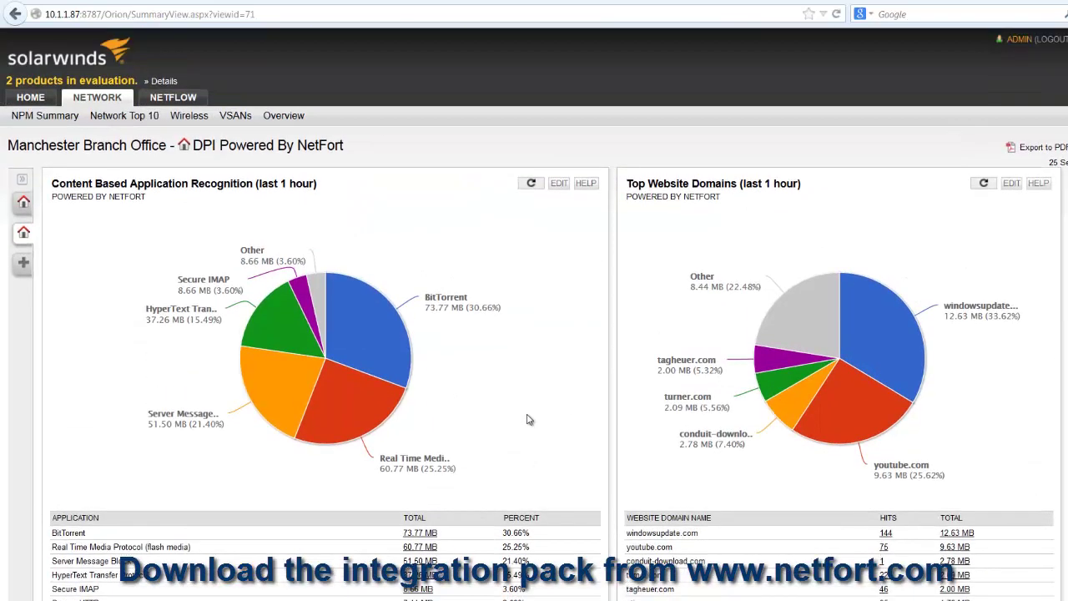